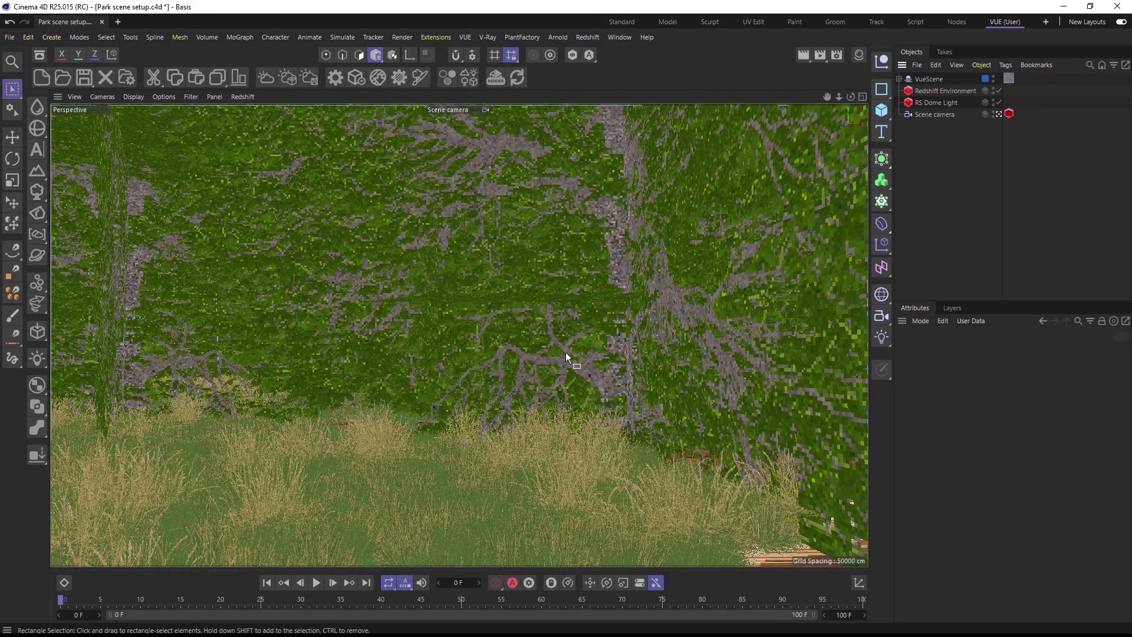
Step: Inspect the camera, RS Dome Light and Redshift Environment fog (Scattering 0.001, Attenuation 0.005, Height 1000)
left_click(936, 115)
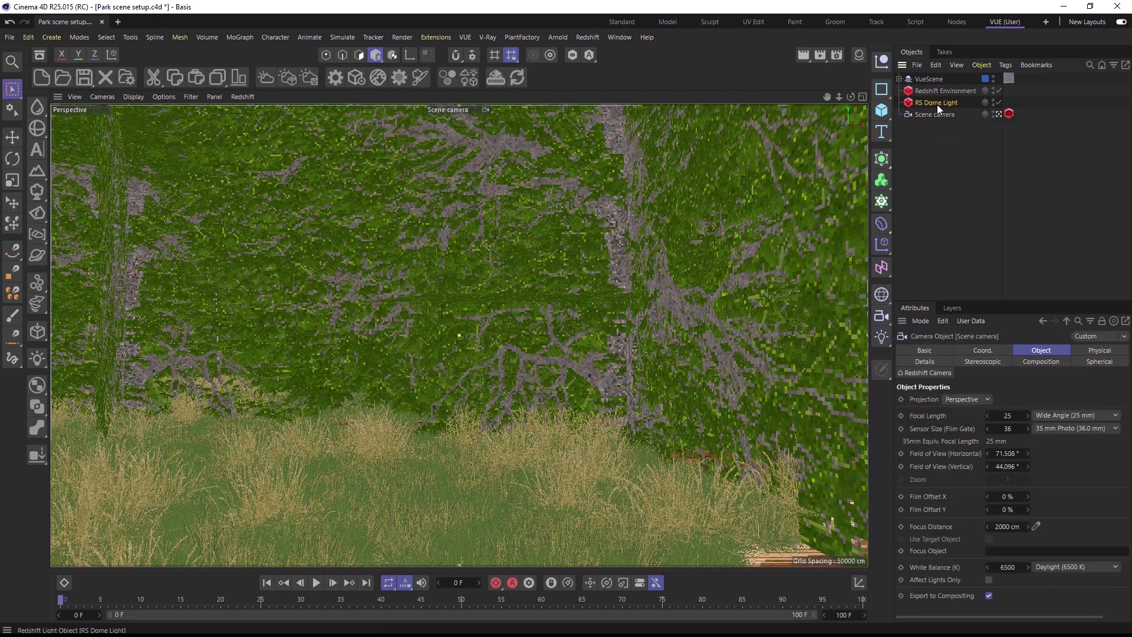
left_click(936, 103)
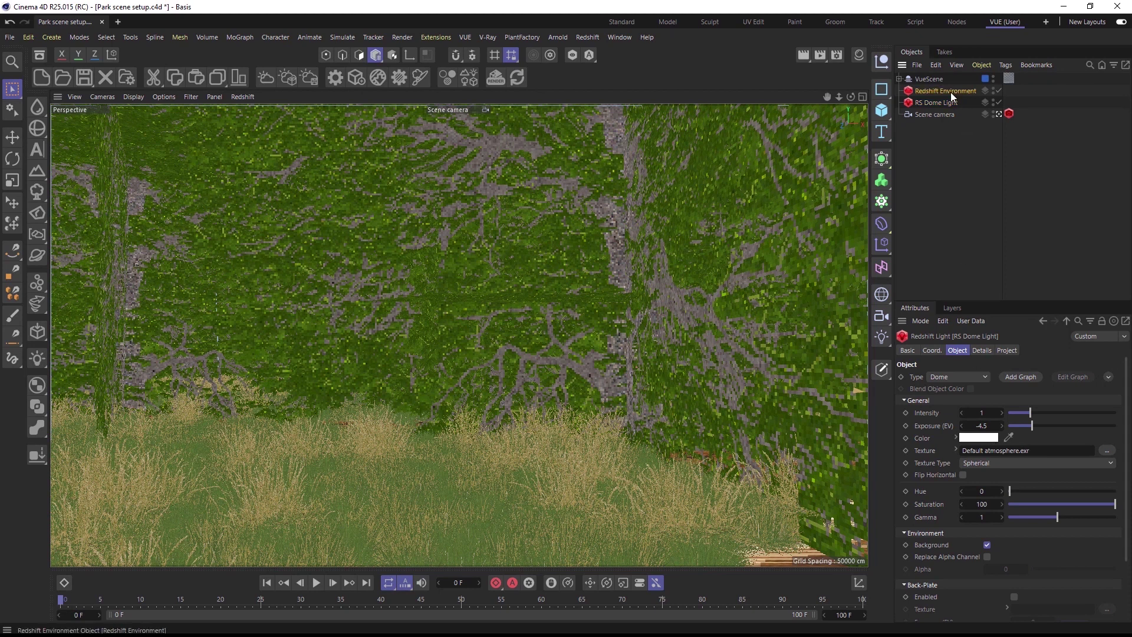
left_click(930, 92)
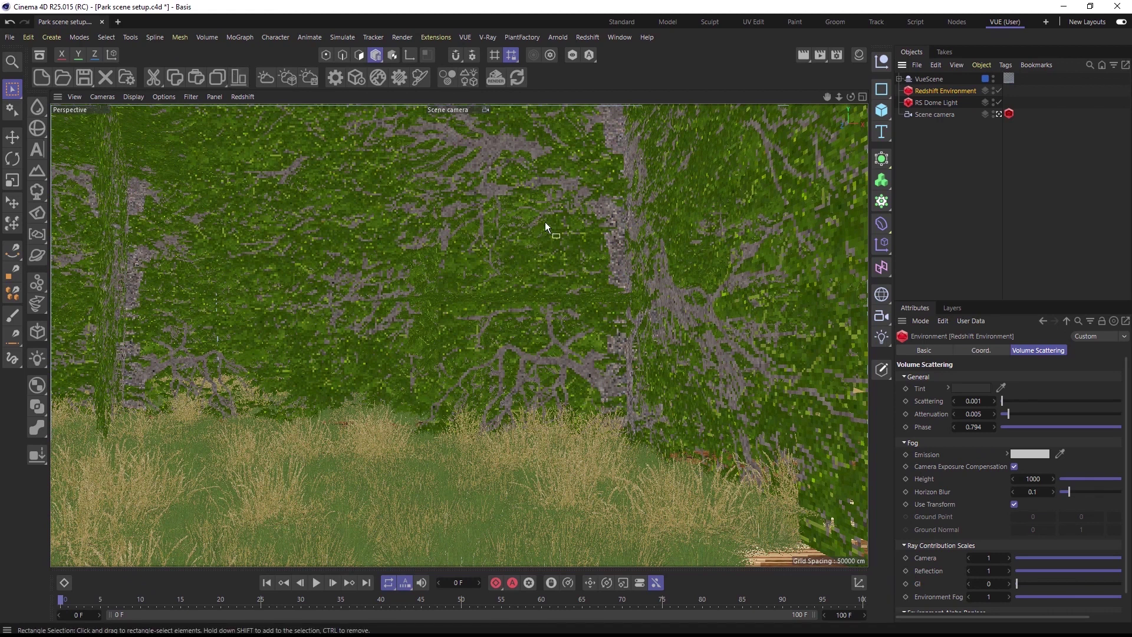
Step: Switch the Render Settings renderer from Standard to Redshift and close the window
left_click(837, 57)
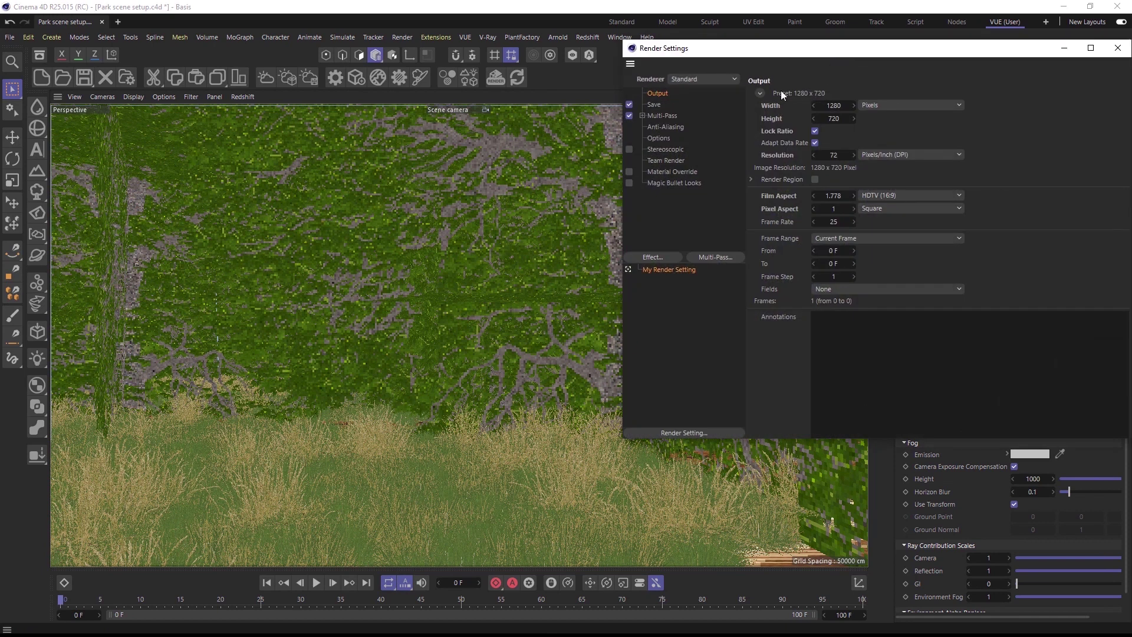
left_click(712, 80)
left_click(689, 133)
left_click_drag(795, 50, 497, 125)
left_click(820, 124)
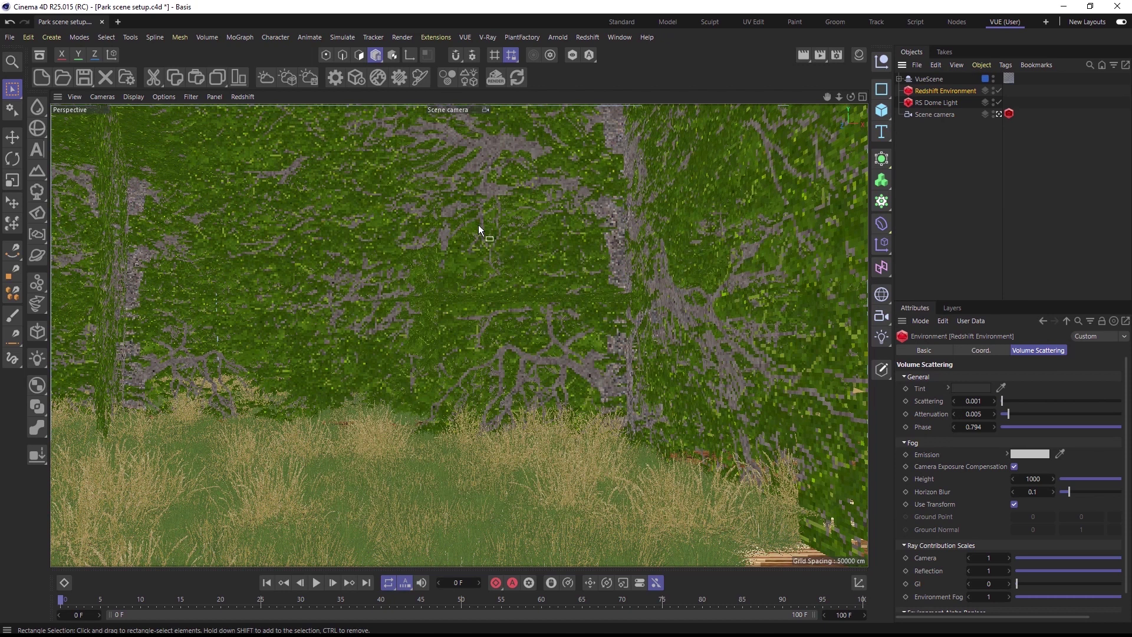
Step: In the VUE World Browser, choose Convert to Cinema4D Object for the Plane
left_click(471, 85)
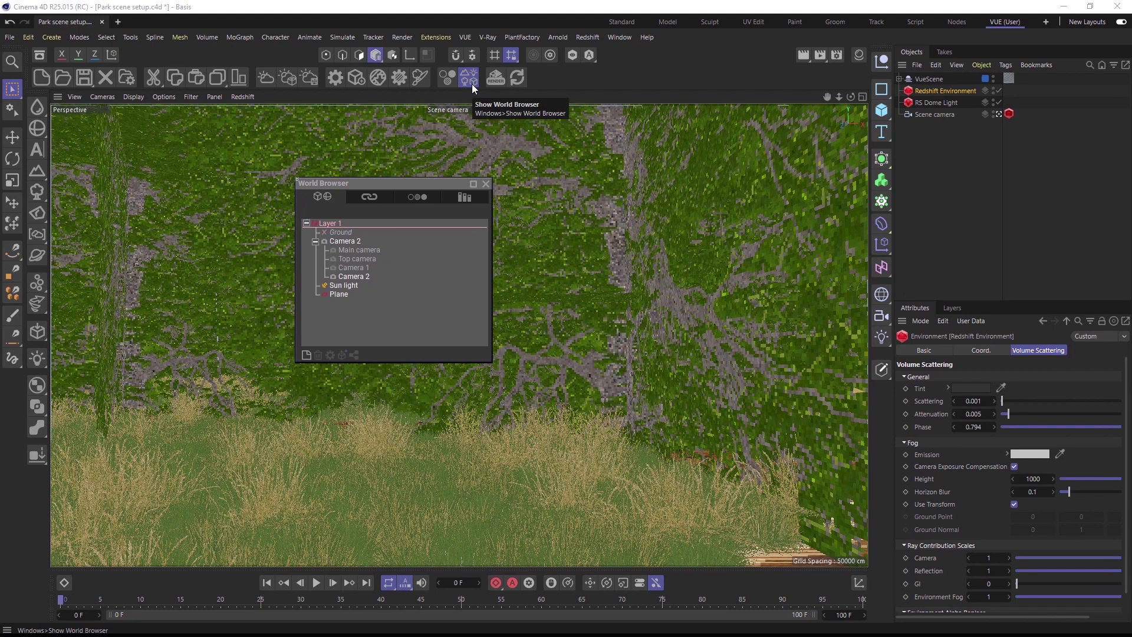
left_click(340, 295)
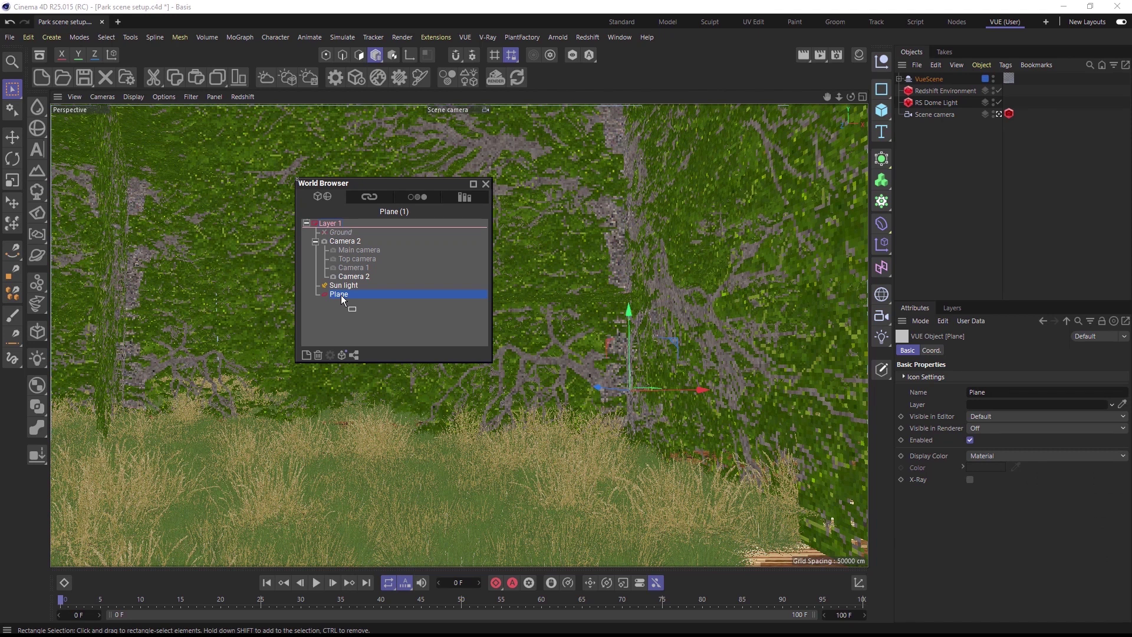
right_click(342, 300)
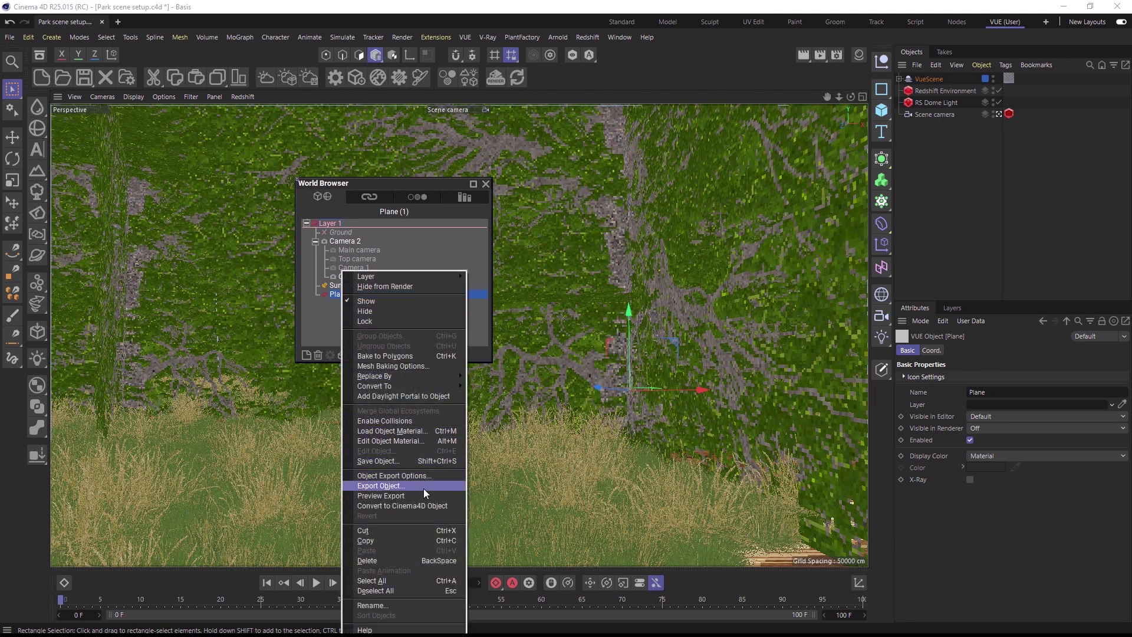
left_click(387, 504)
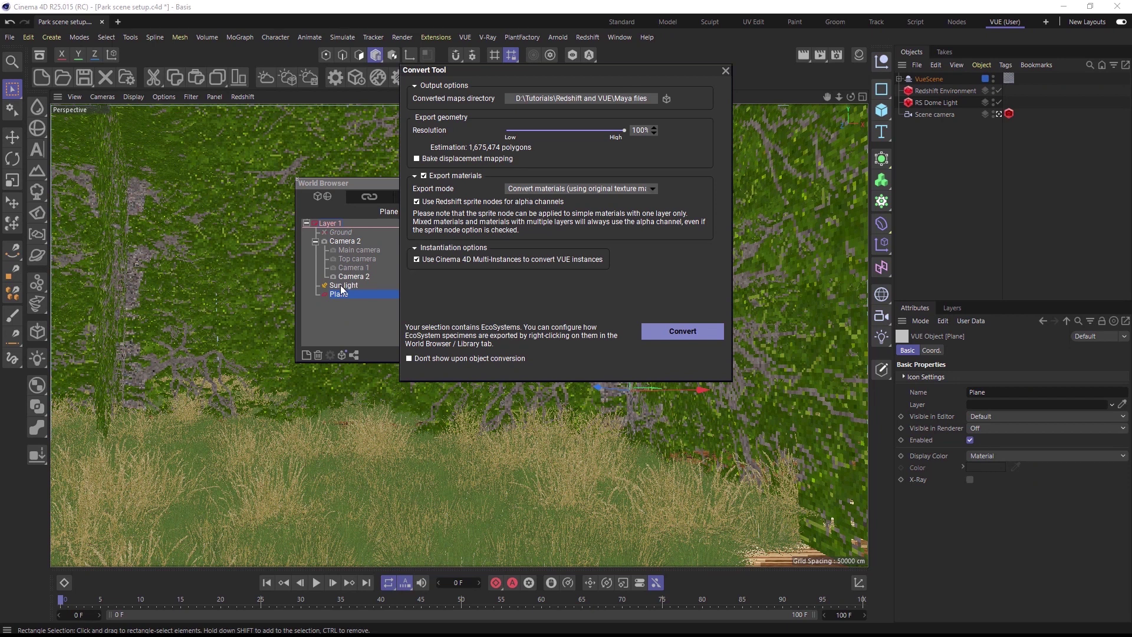
Step: Set Export mode to Bake to texture maps and review the generated Color and Alpha channels
left_click(579, 189)
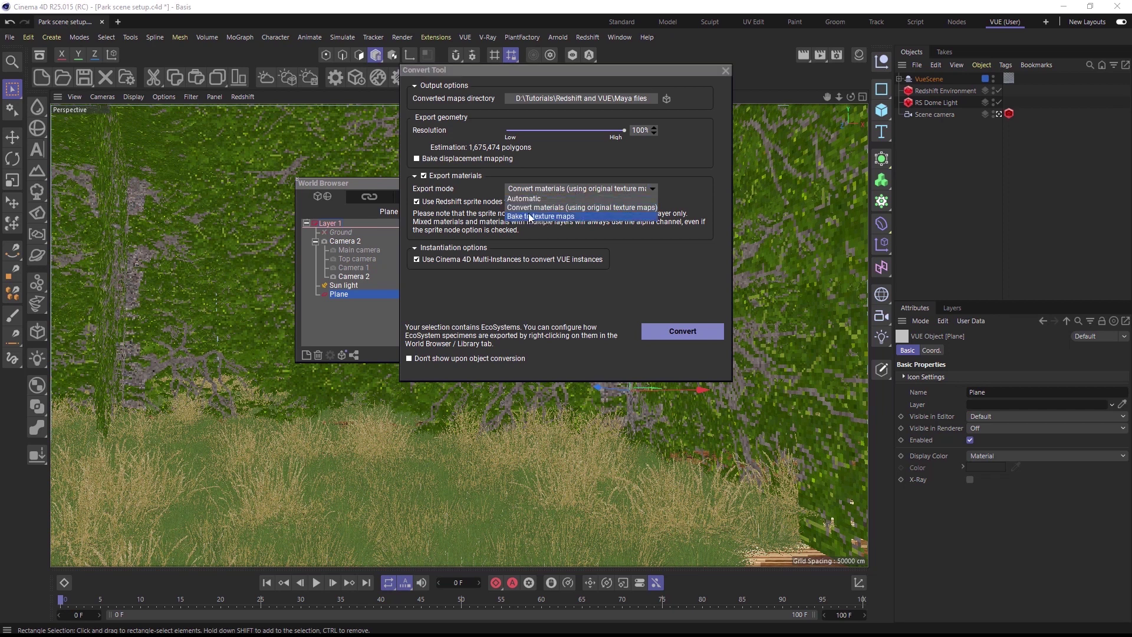
left_click(530, 216)
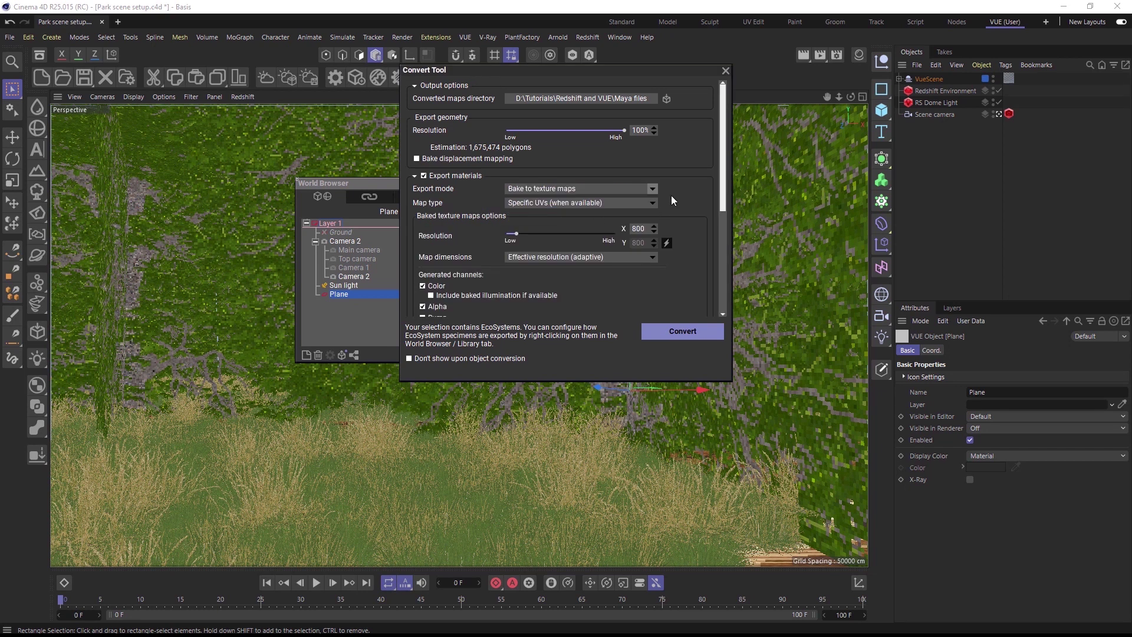
scroll(672, 198, "down", 5)
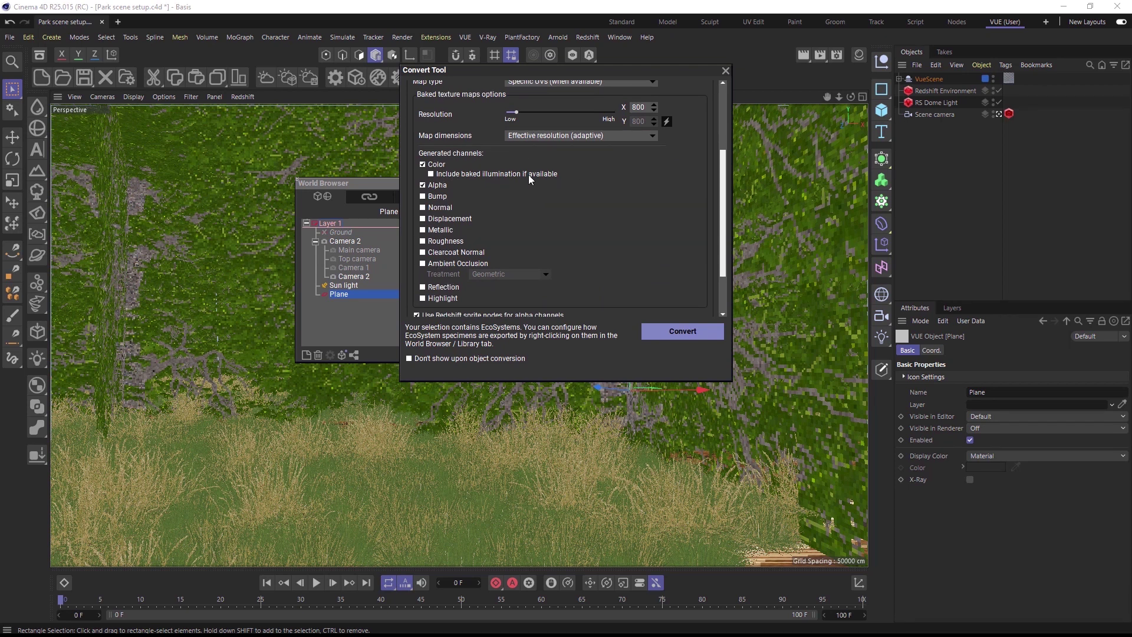
scroll(655, 208, "up", 3)
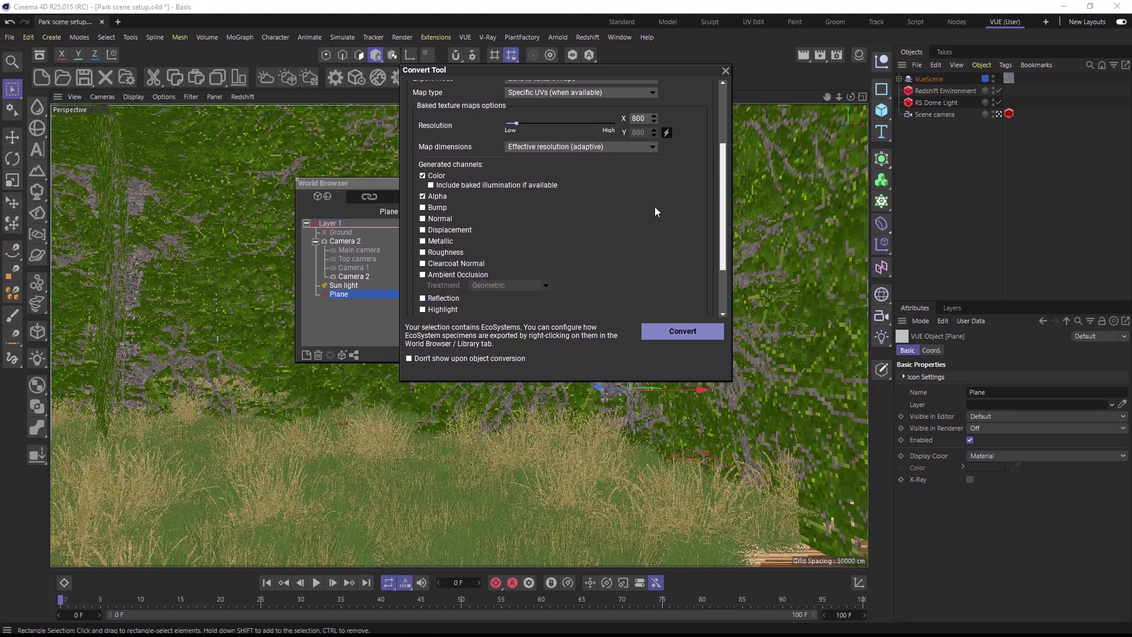
scroll(655, 206, "up", 4)
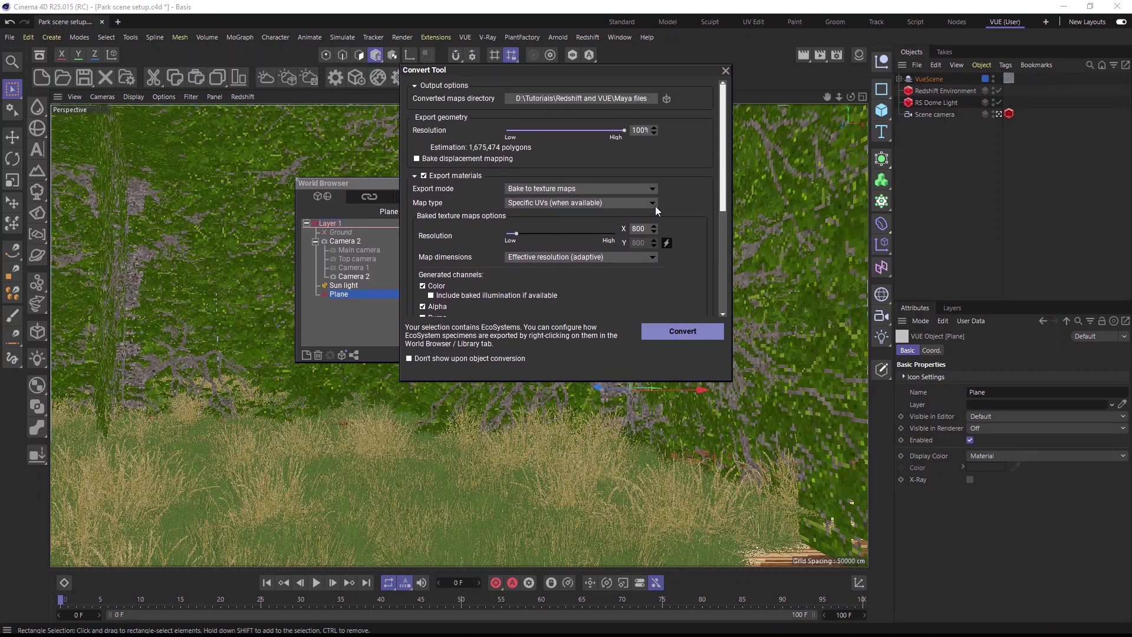
Step: Change Export mode back to Convert materials using the original texture maps
left_click(653, 190)
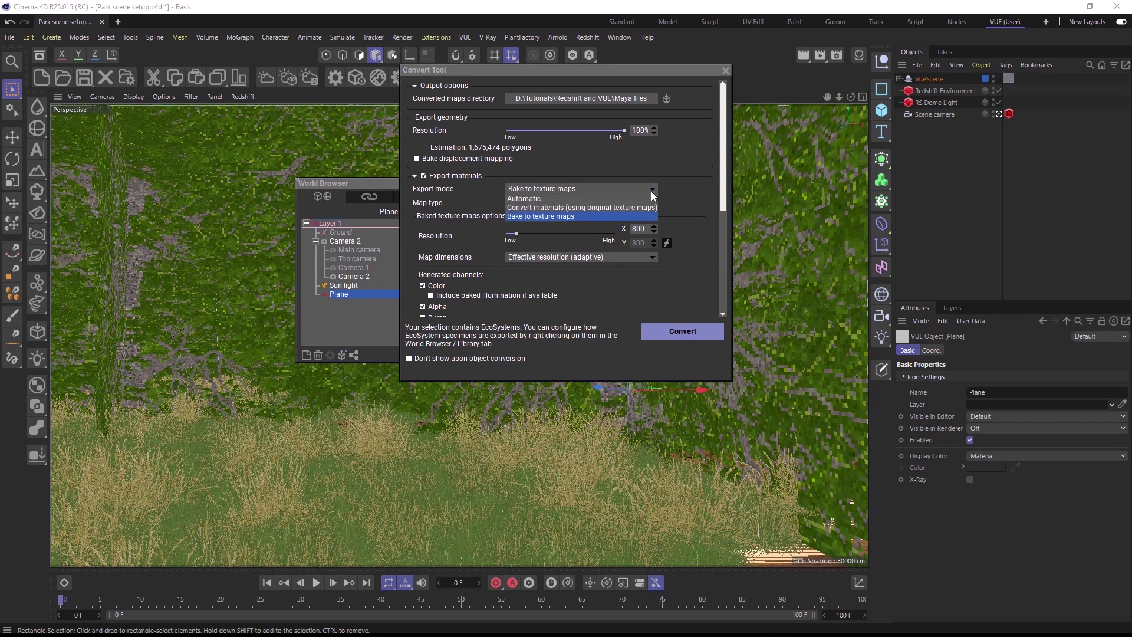
left_click(593, 207)
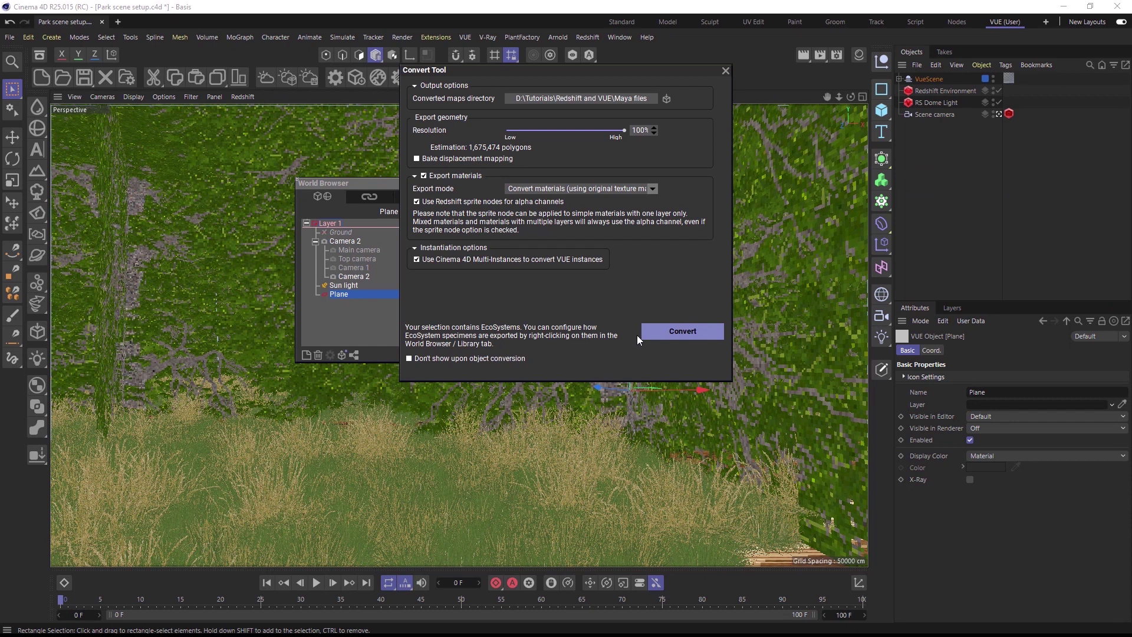
Step: Run Convert to create a native Plane object with a Redshift shader graph material
left_click(674, 329)
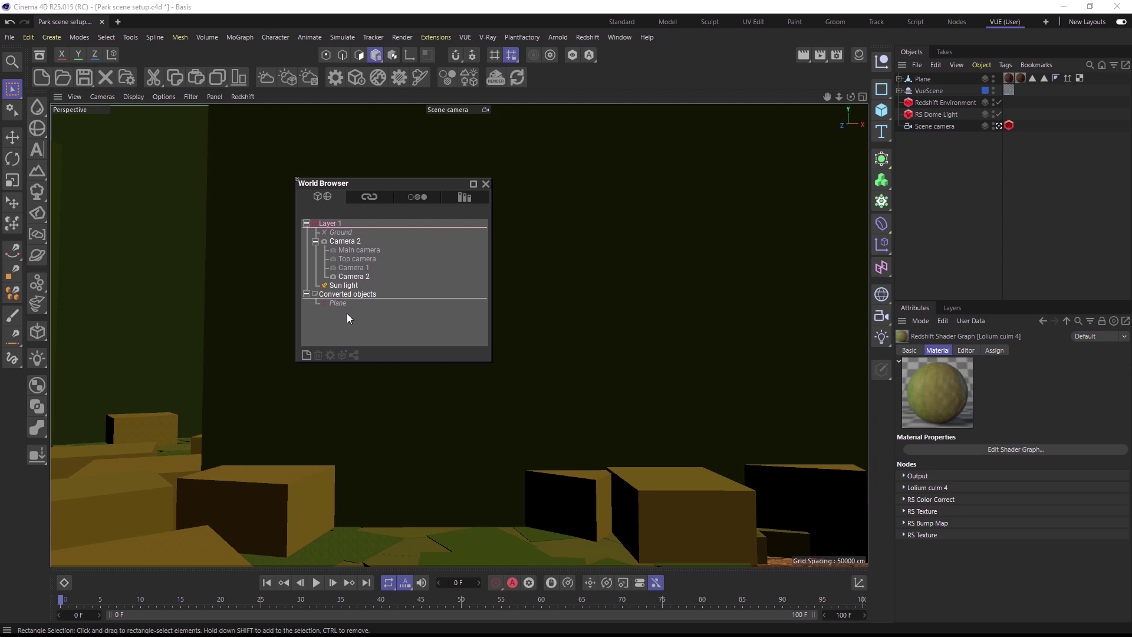
Step: Dismiss the converted Plane's context menu and close the VUE scene via File > Close
right_click(337, 304)
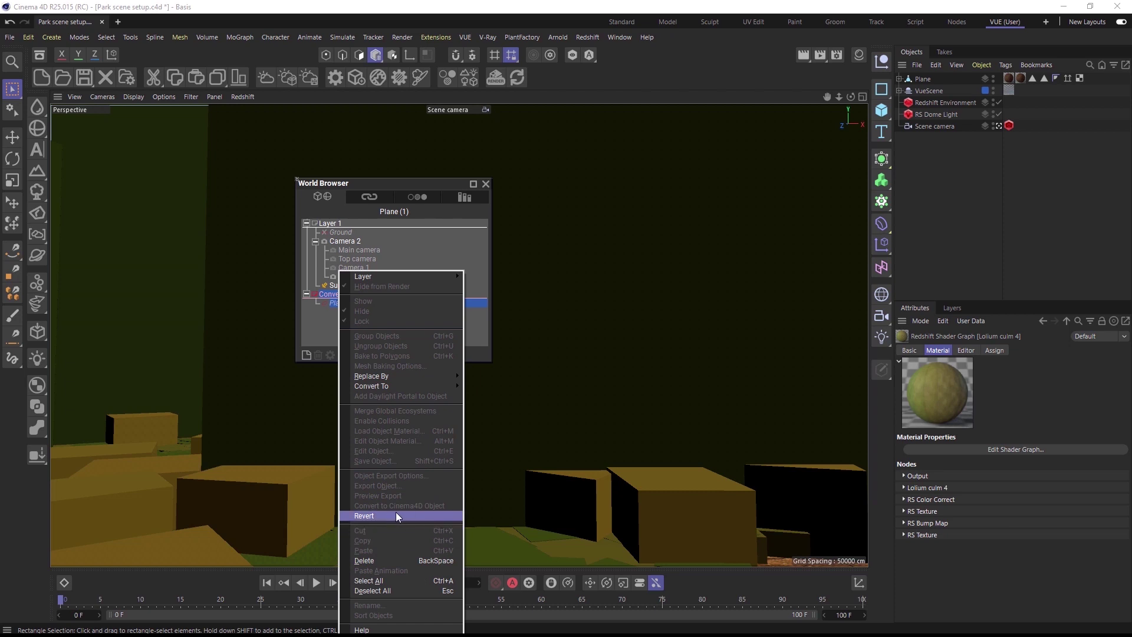
left_click(469, 334)
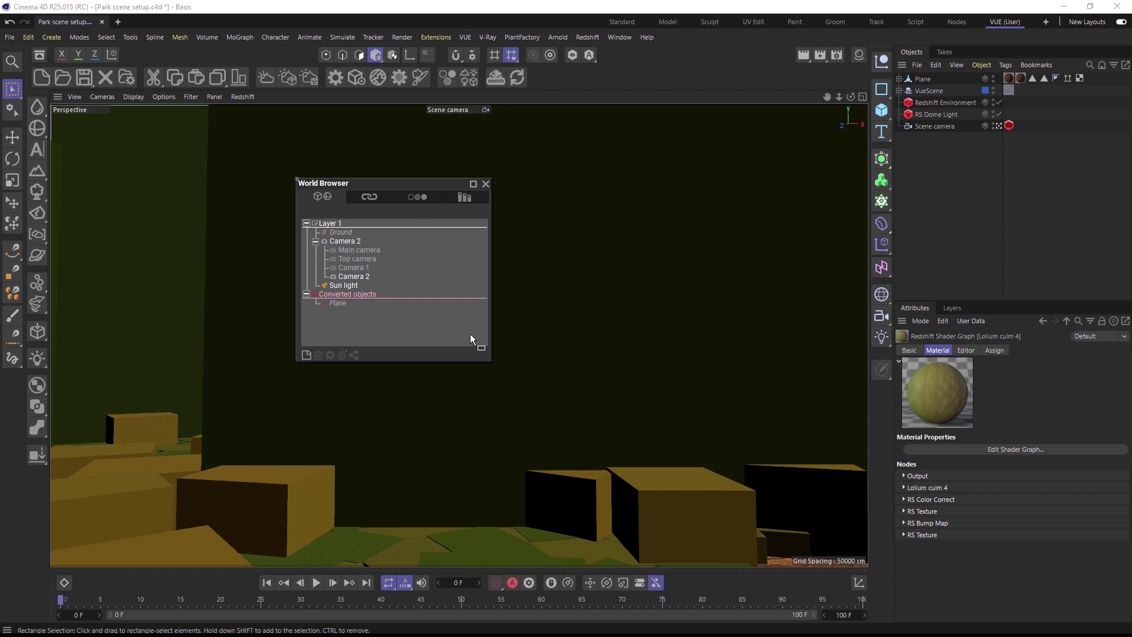
left_click(104, 82)
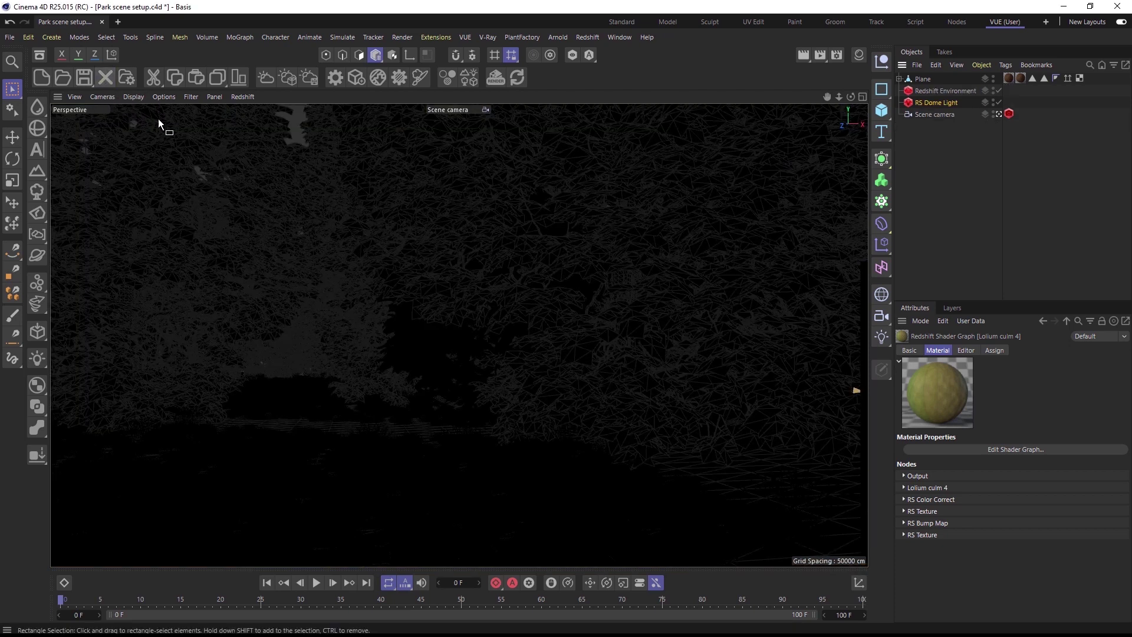
left_click(996, 103)
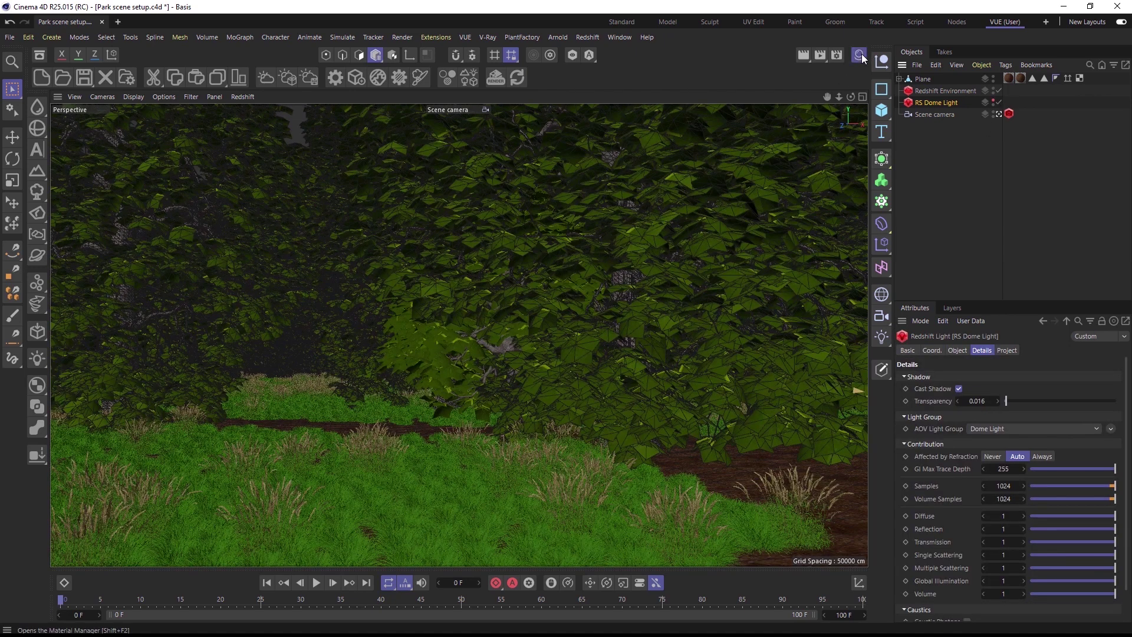
left_click(860, 55)
scroll(703, 304, "down", 3)
double_click(699, 449)
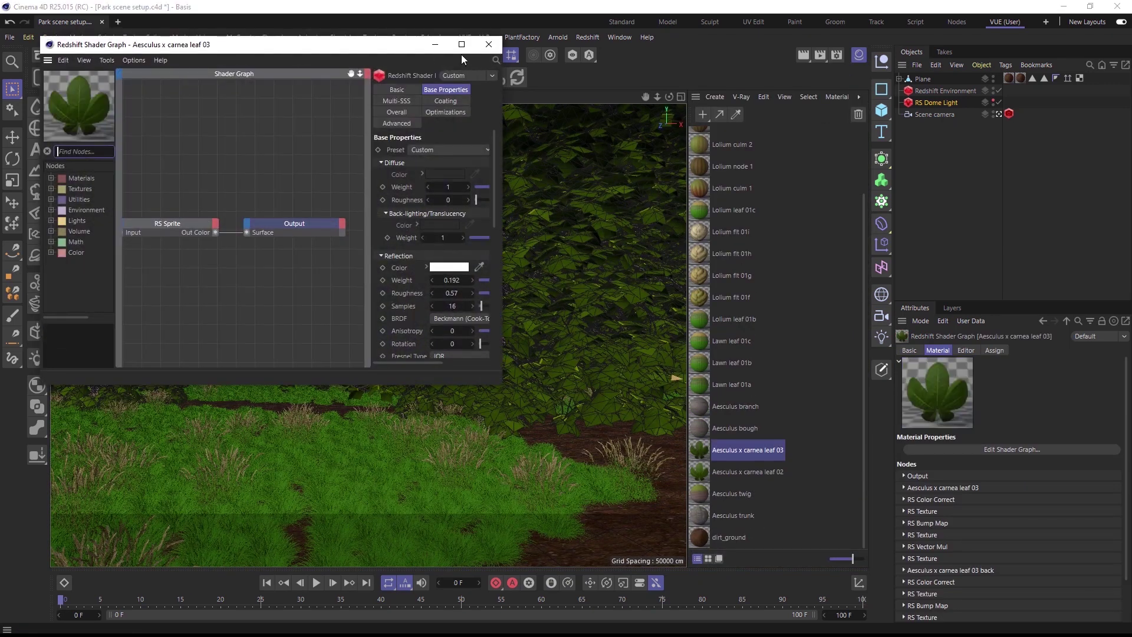
left_click(462, 44)
mouse_move(792, 33)
left_mouse_down()
mouse_move(955, 11)
mouse_move(783, 39)
left_mouse_up()
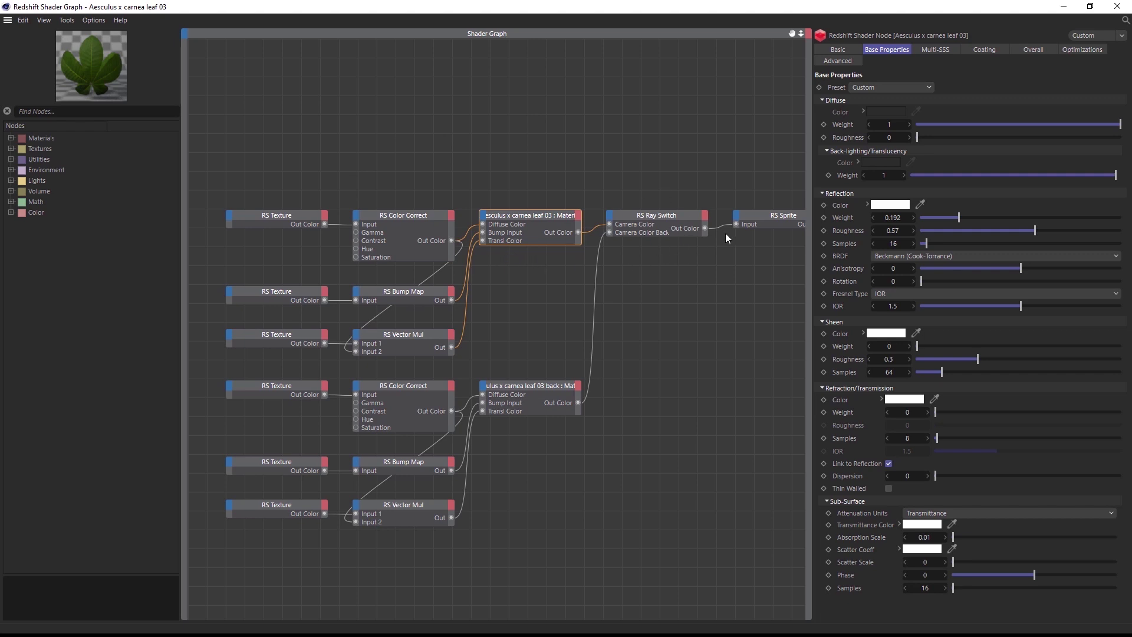
left_click(1117, 6)
Step: Close the Material Manager and start a progressive render in the Redshift RenderView
left_click(859, 58)
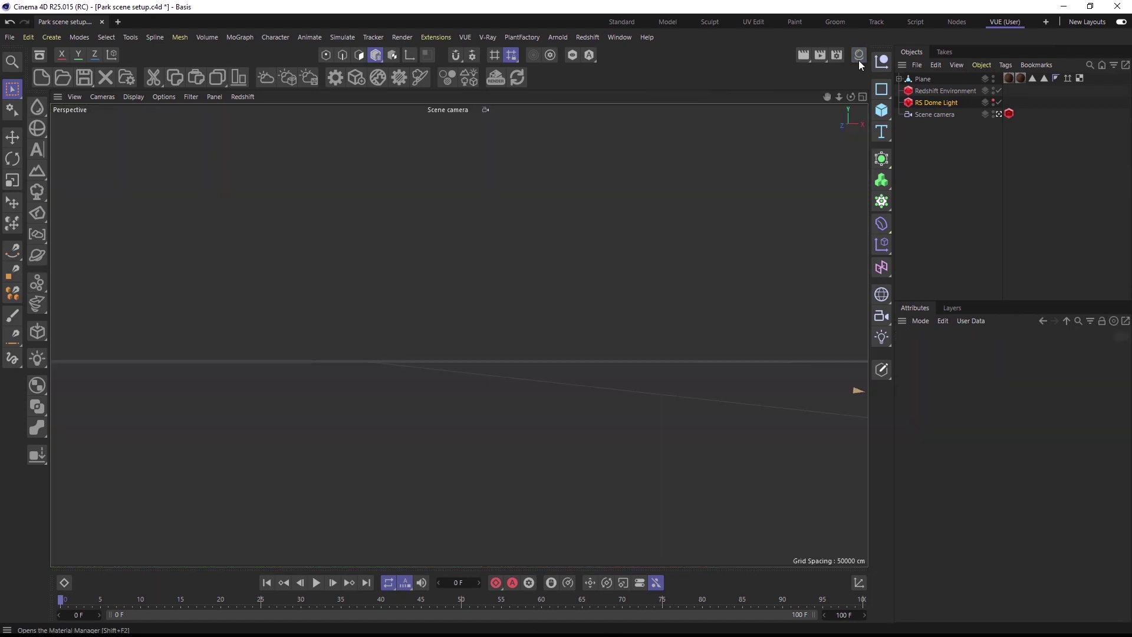
left_click(586, 37)
left_click(593, 129)
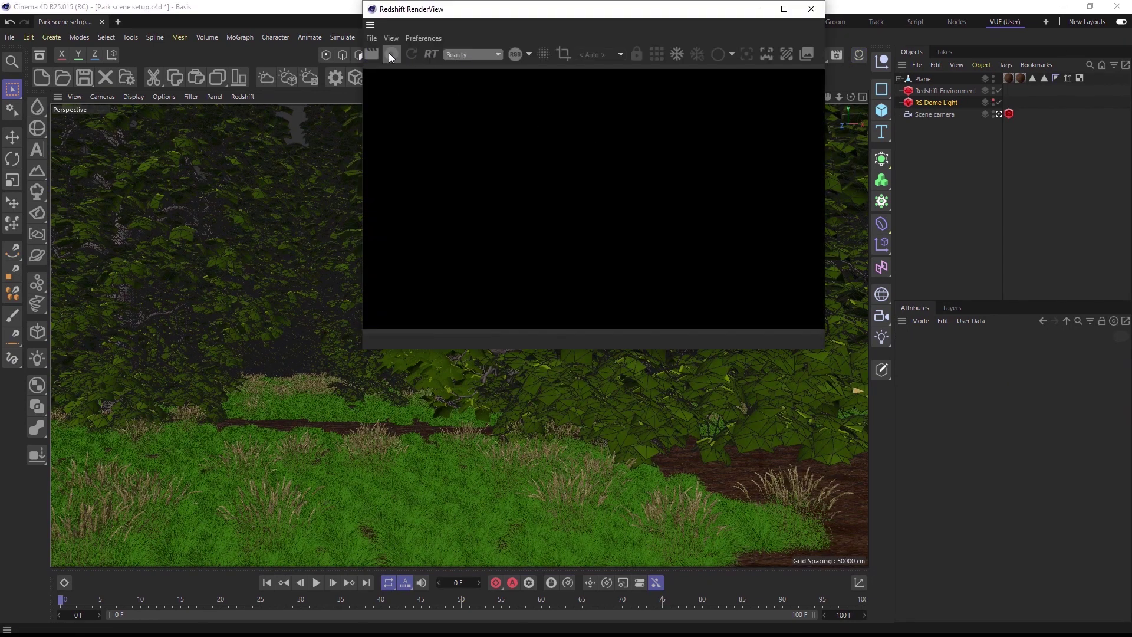
left_click(390, 54)
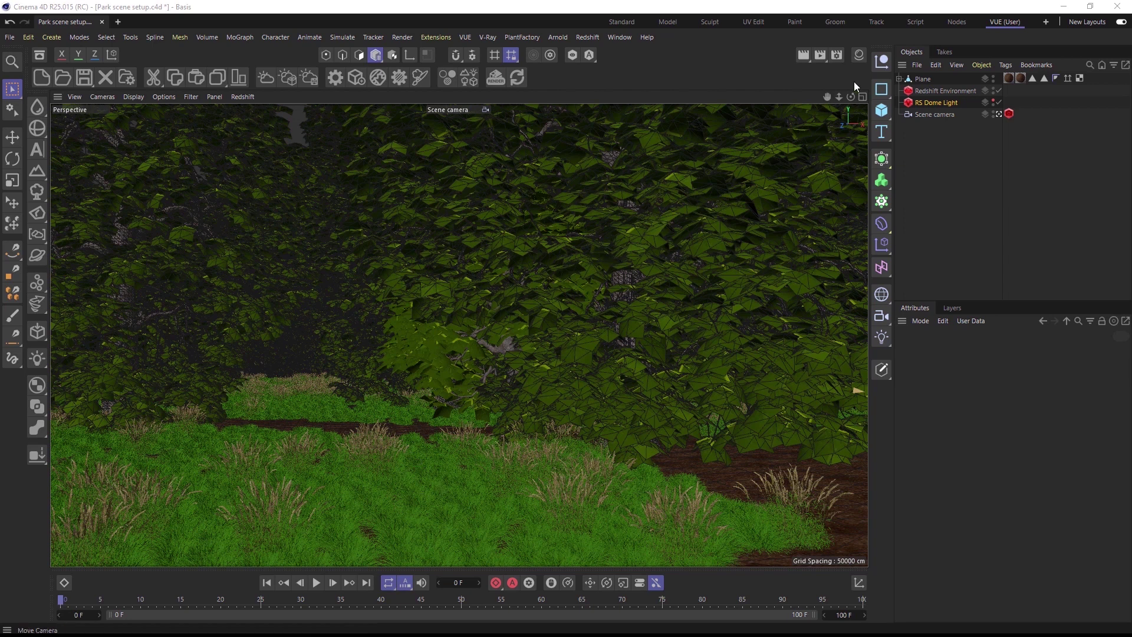
Step: Expand Plane's EcoSystem plants, select Aesculus_X_carnea_LD and show the Coordinate Manager
left_click(899, 79)
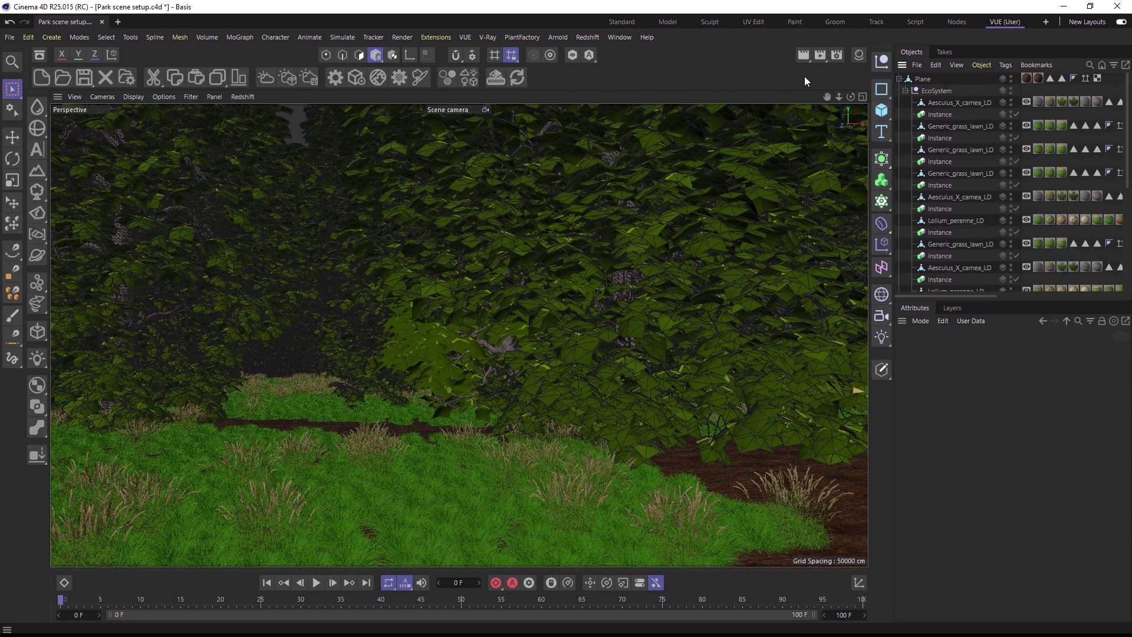
left_click(954, 103)
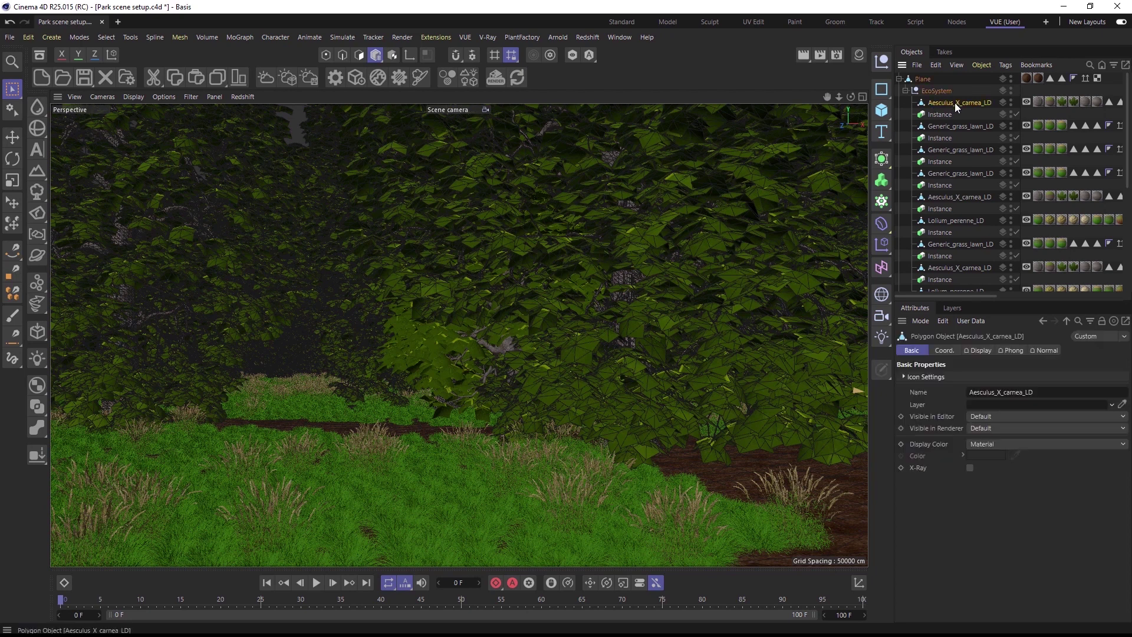
left_click(953, 127)
left_click(954, 172)
left_click(954, 104)
left_click(859, 582)
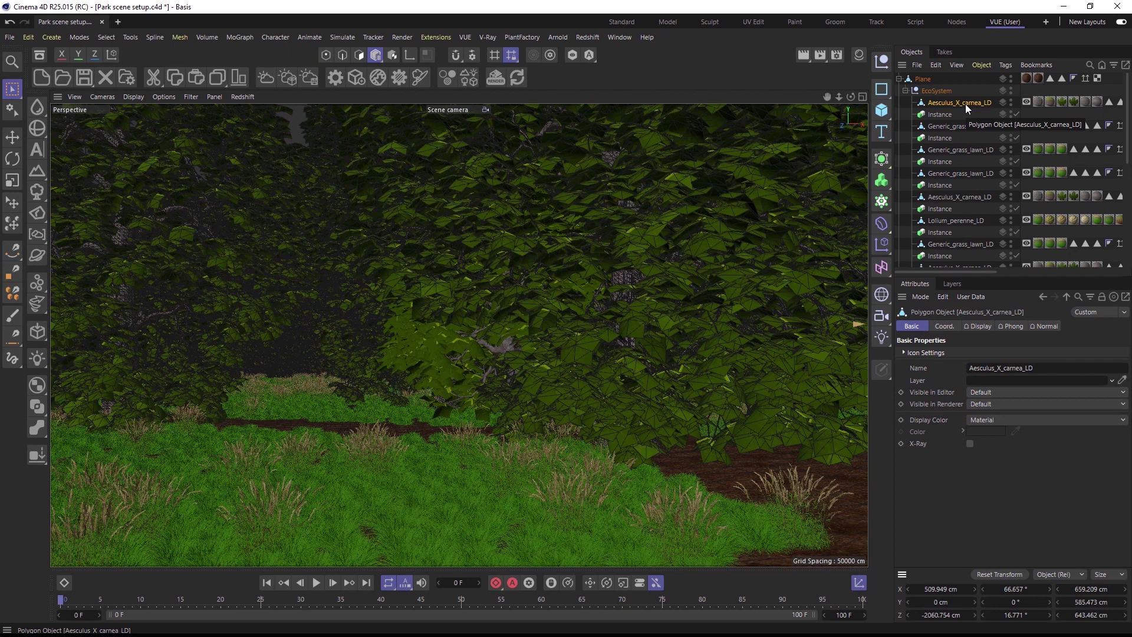
Step: Move Aesculus_X_carnea_LD above Plane and set its position to 0, 0, 0
left_click_drag(964, 104, 951, 80)
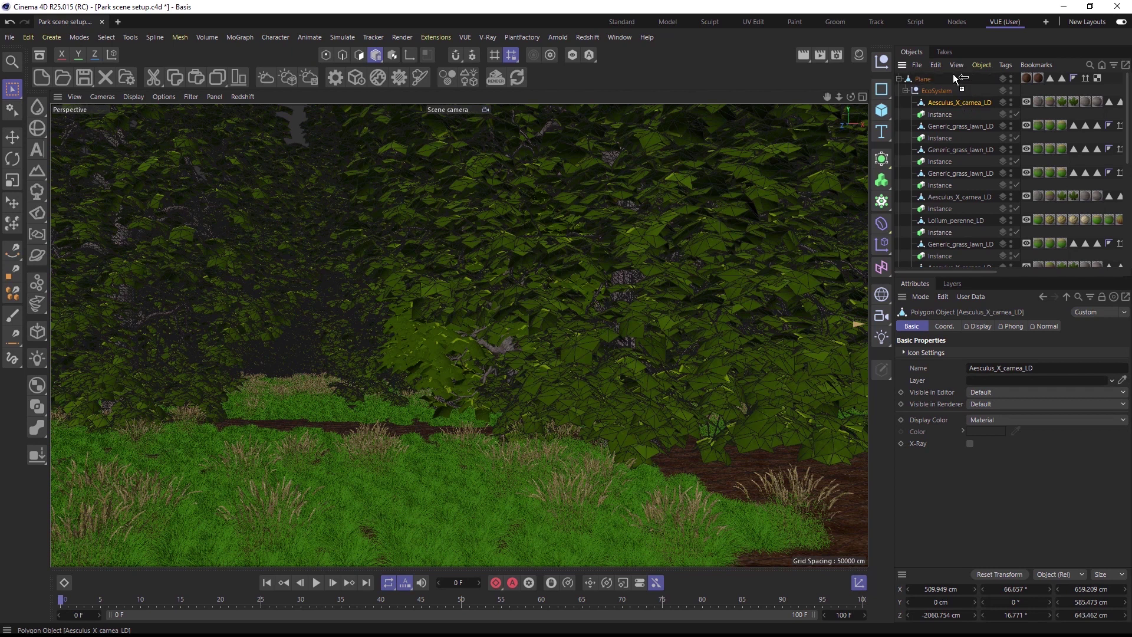
left_click(946, 589)
type("0")
left_click(942, 602)
type("0")
left_click(930, 615)
type("0")
key("Return")
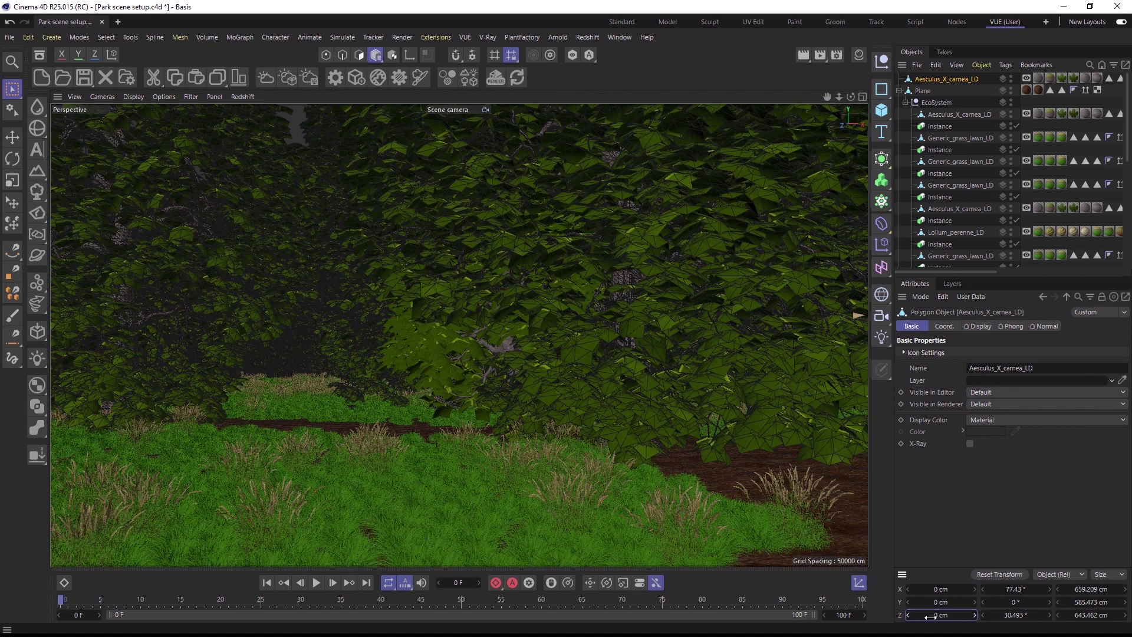
Step: Open the Redshift Proxy (*.rs) export dialog from File > Export
left_click(11, 37)
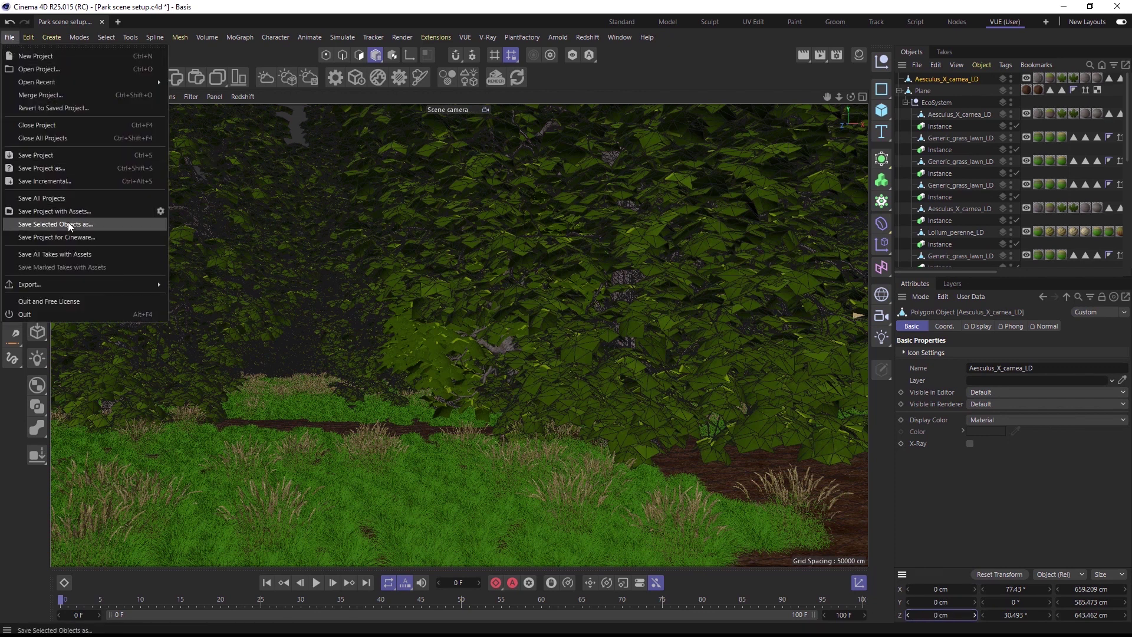
mouse_move(106, 287)
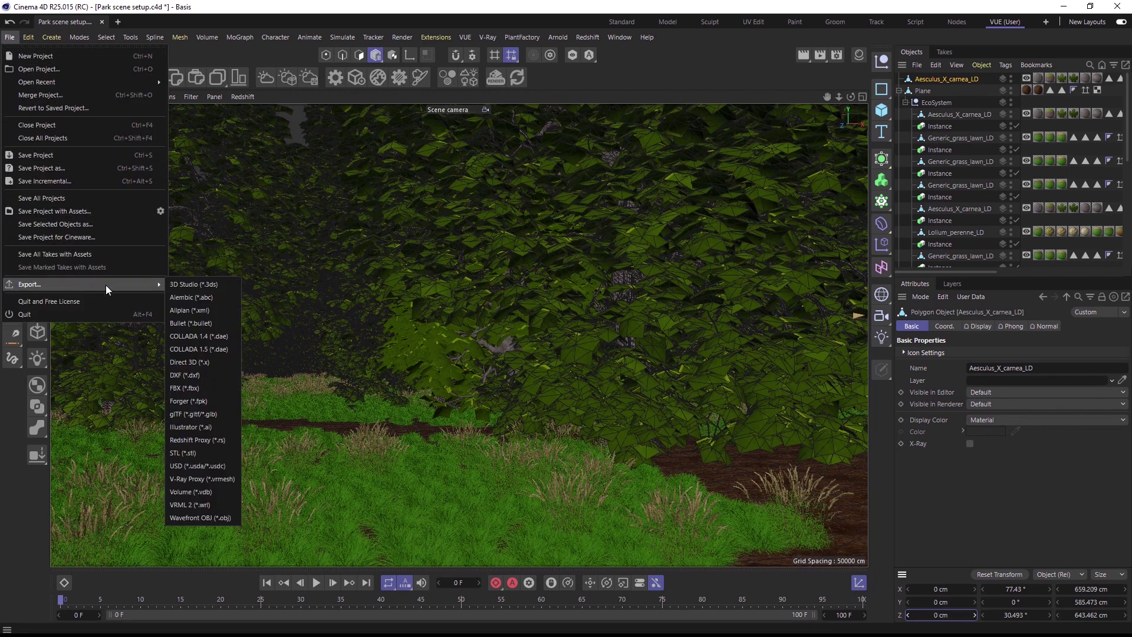
left_click(210, 439)
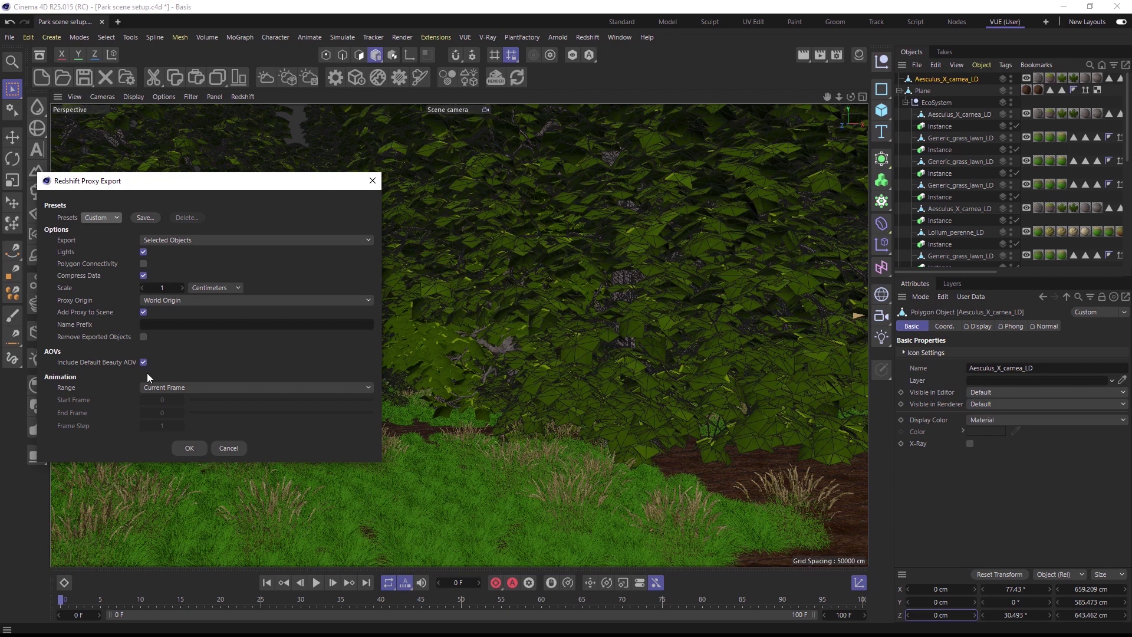
Step: Export the tree as Redshift proxy file Aesculus_x_carnea_LD1 and select the top-level mesh copy
left_click(189, 448)
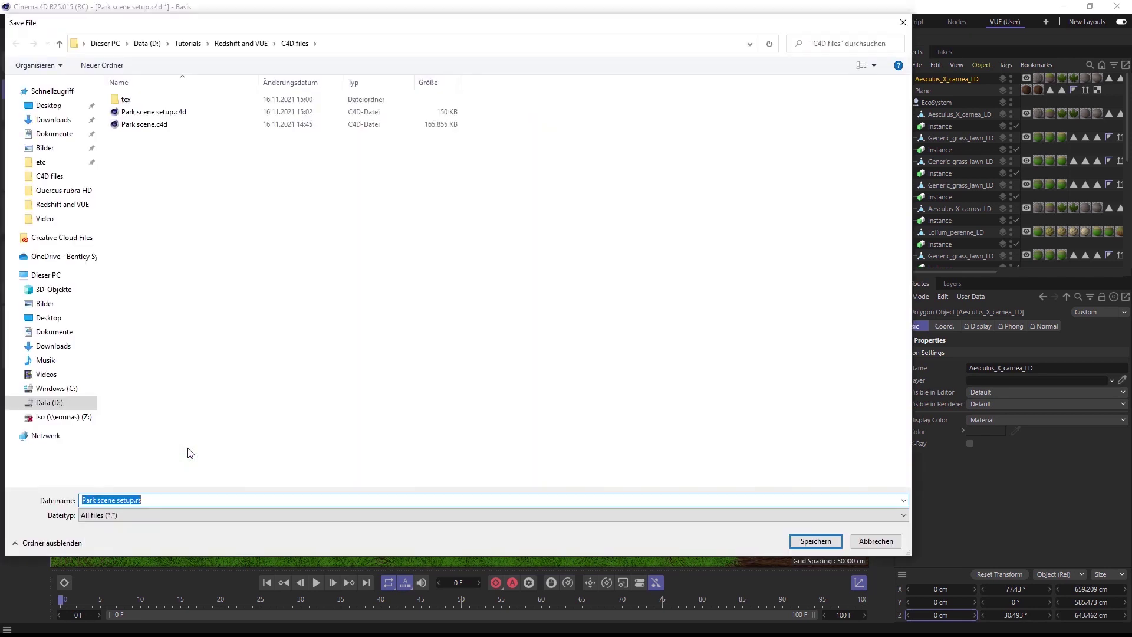
type("Aesculus_x_carnea_LD1")
key("Return")
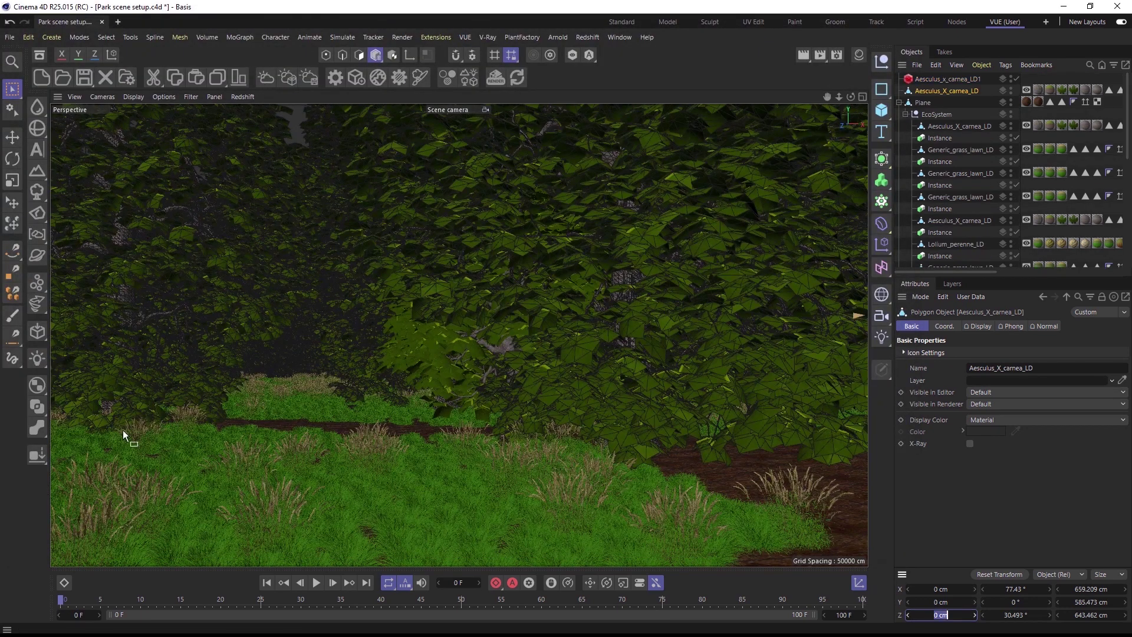
left_click(931, 90)
Step: Delete the top-level tree mesh copy and hide the EcoSystem's Aesculus_X_carnea_LD mesh from renders
key("Delete")
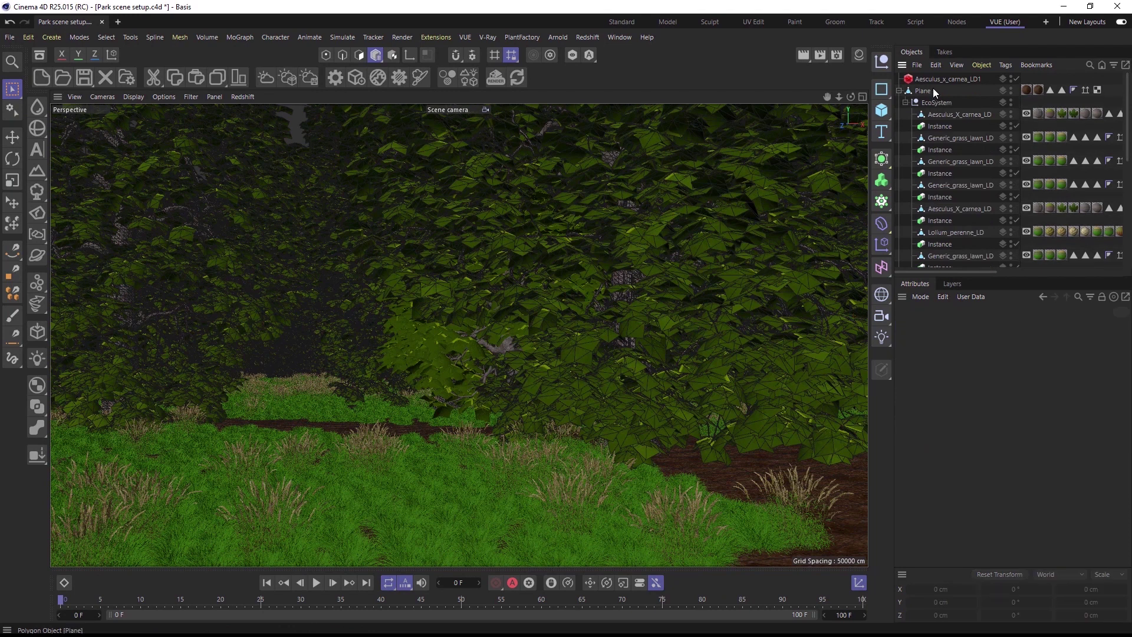
left_click(942, 126)
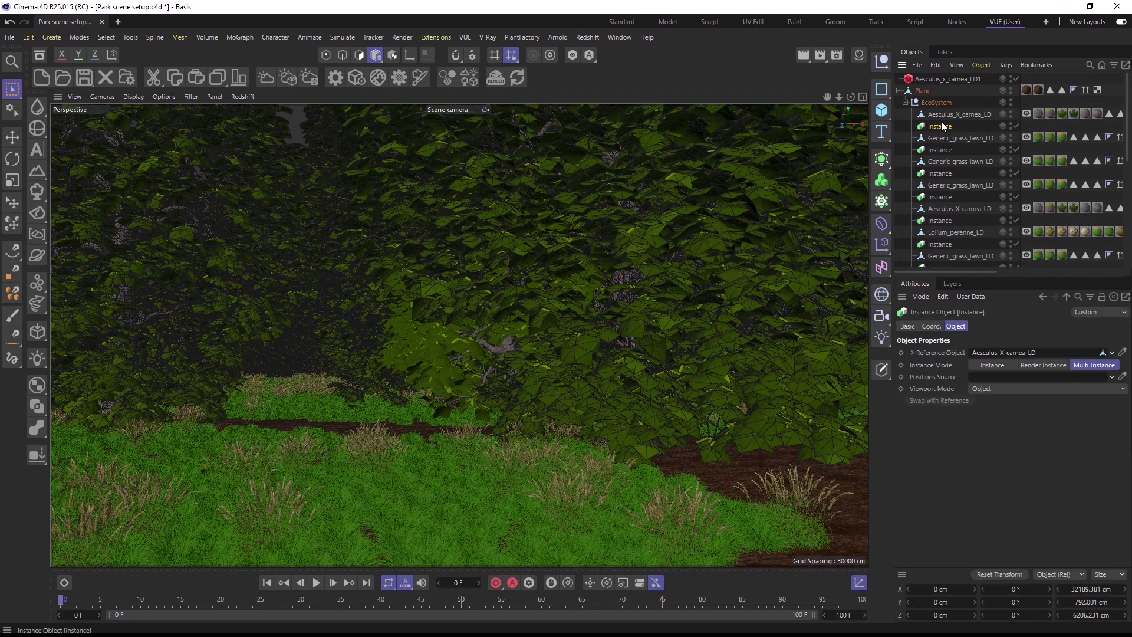
left_click(981, 116)
left_click(1010, 118)
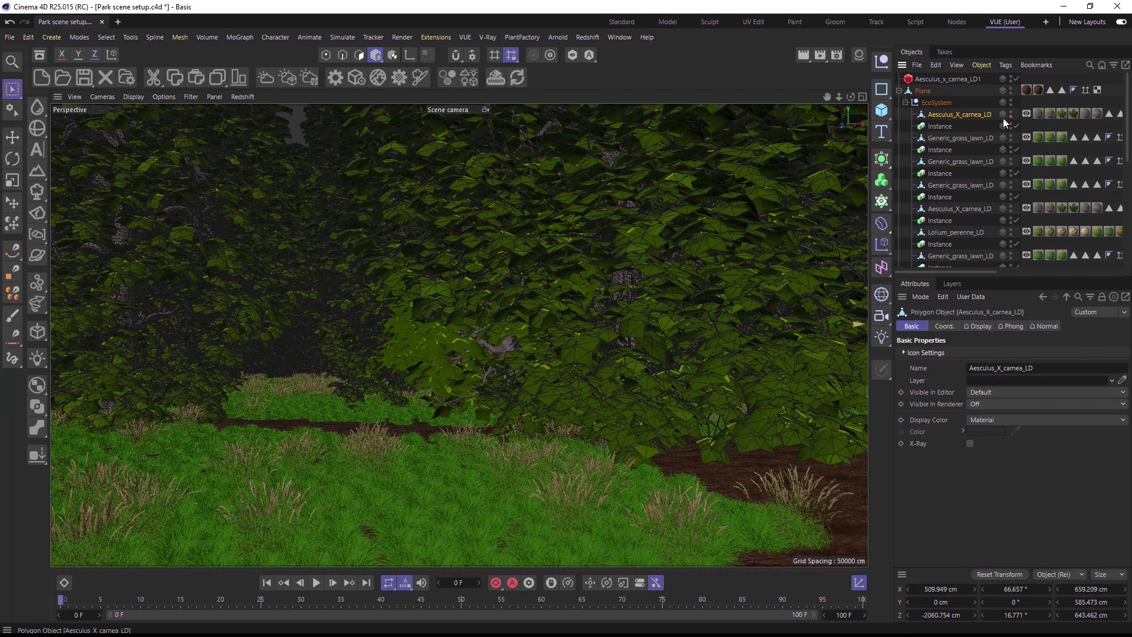
Step: Set the tree Instance's Reference Object to the Aesculus_x_carnea_LD1 proxy
left_click(943, 126)
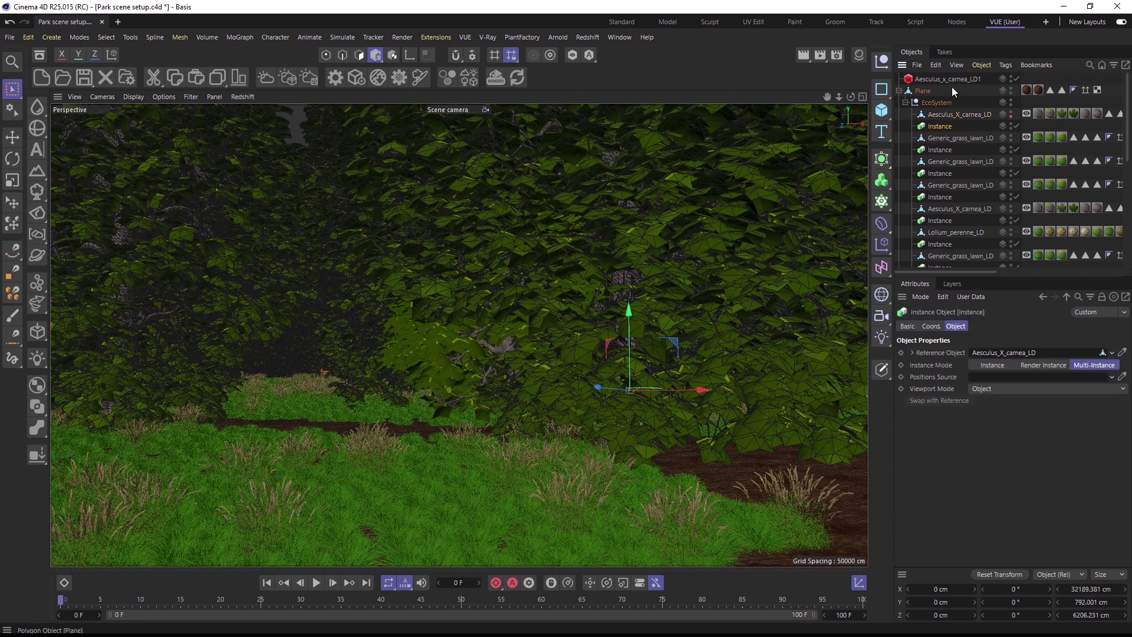
left_click_drag(956, 80, 999, 354)
left_click(946, 81)
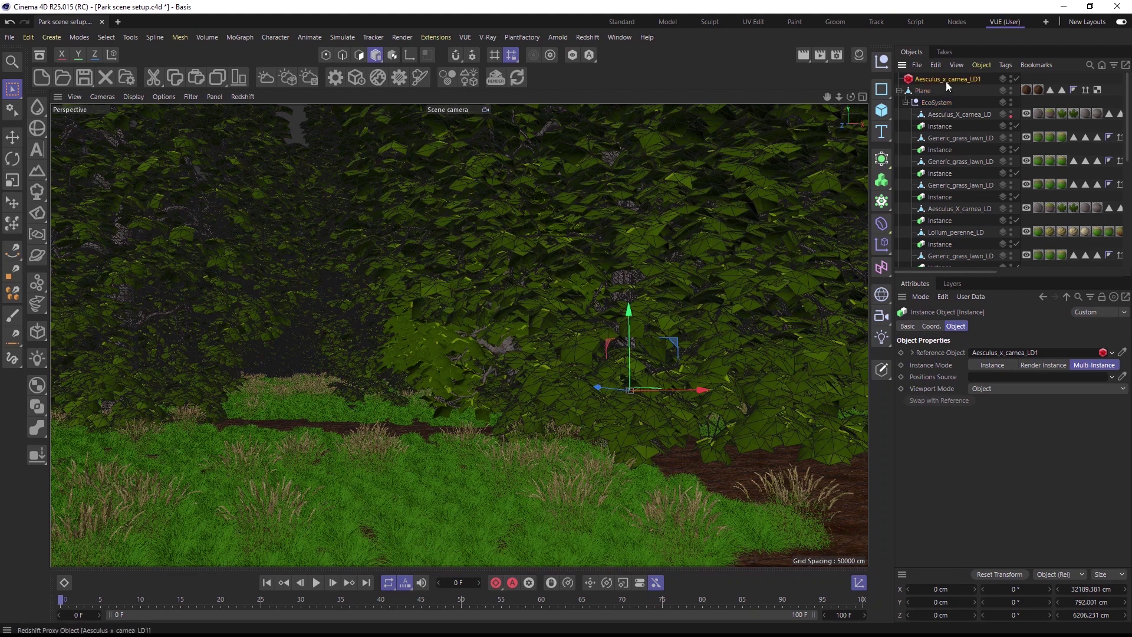